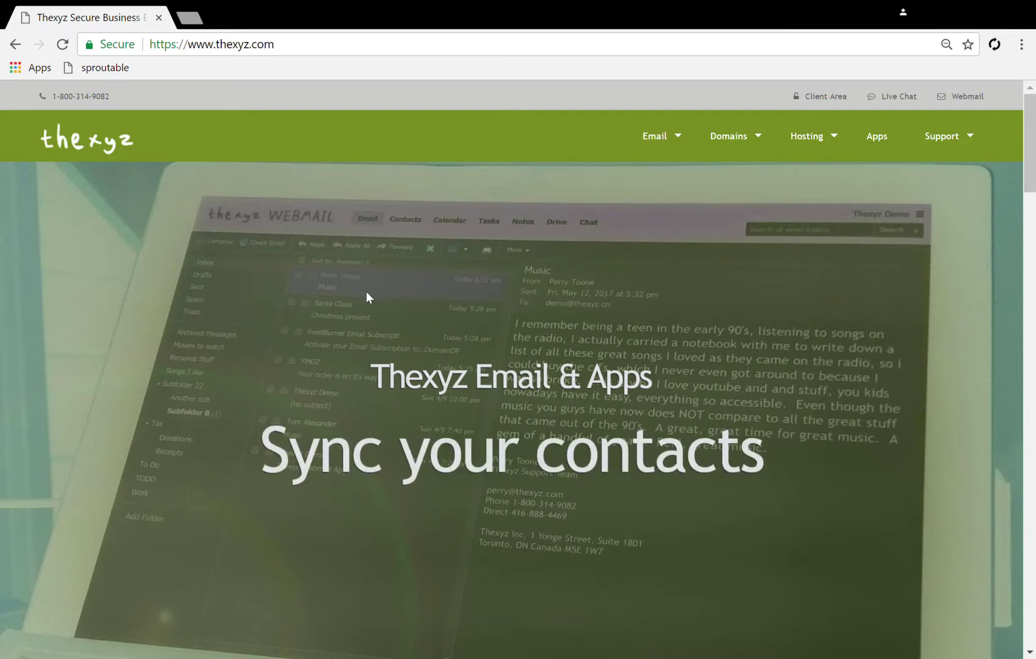
pyautogui.scroll(-7, 324, 280)
pyautogui.scroll(7, 331, 284)
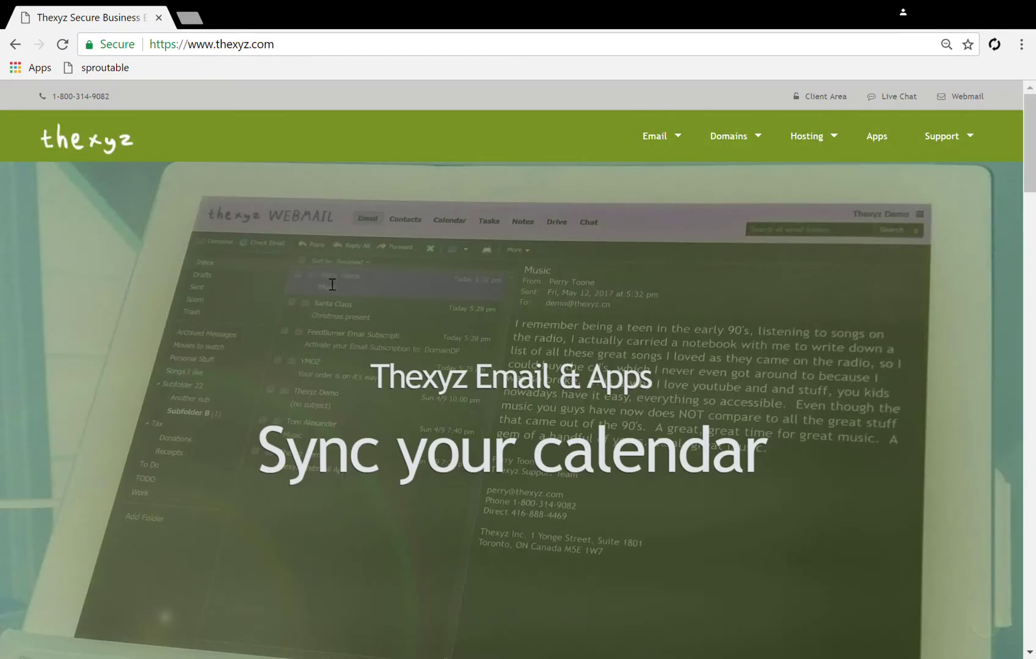
pyautogui.scroll(-10, 325, 283)
pyautogui.scroll(-20, 329, 299)
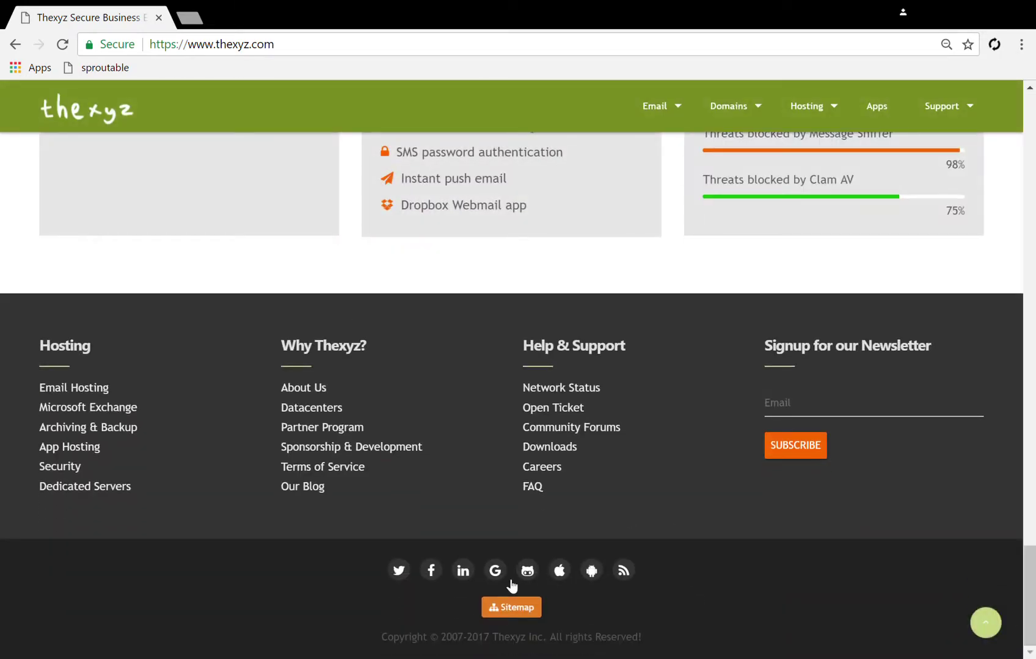
# - Reach the Email Administration log-in portal through the Thexyz site map
pyautogui.click(520, 612)
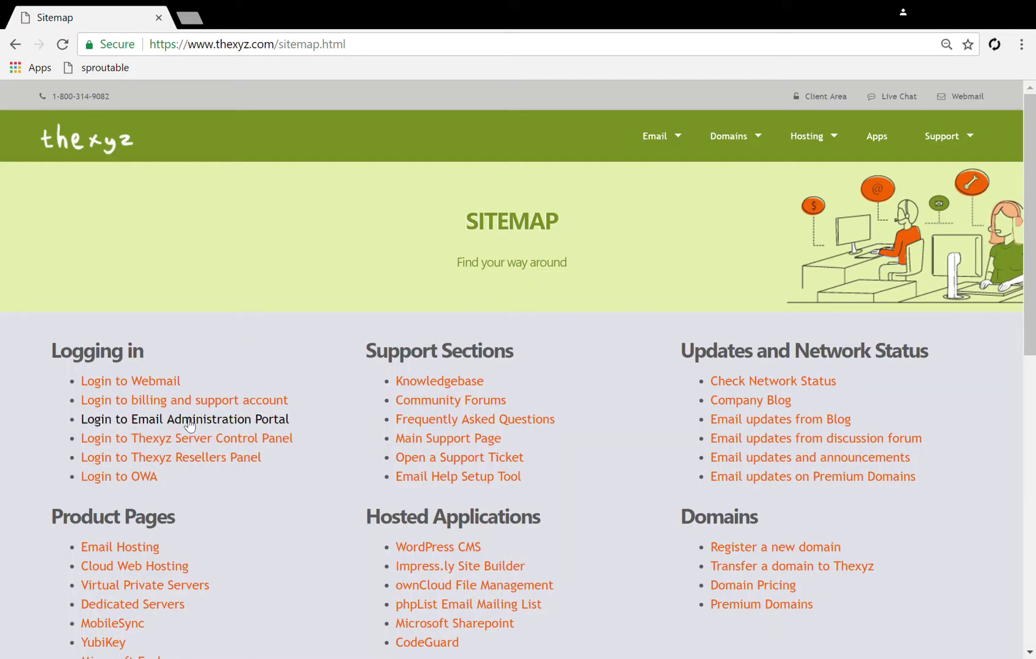
pyautogui.click(183, 427)
pyautogui.write('emai')
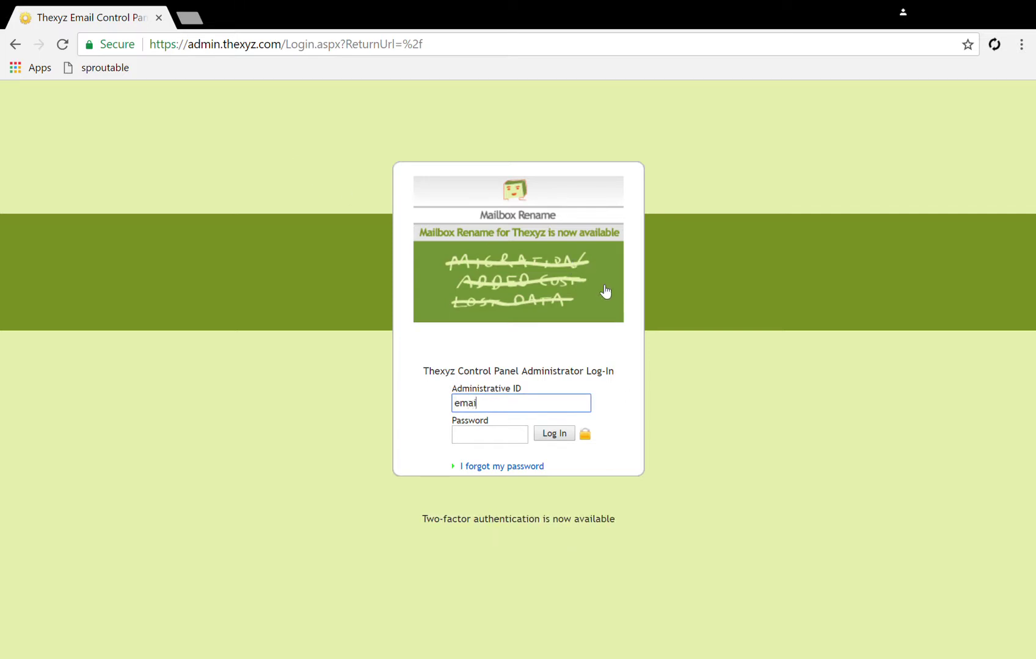
pyautogui.write('lsrvr')
# - Sign in with the administrative ID and password
pyautogui.press('Tab')
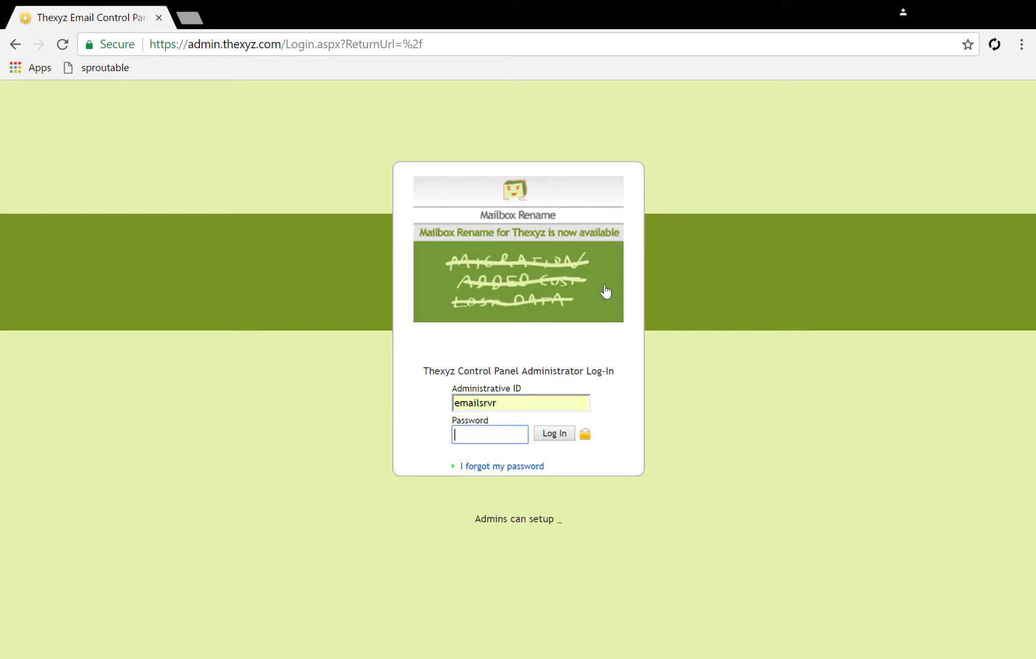
pyautogui.write('•••••••••')
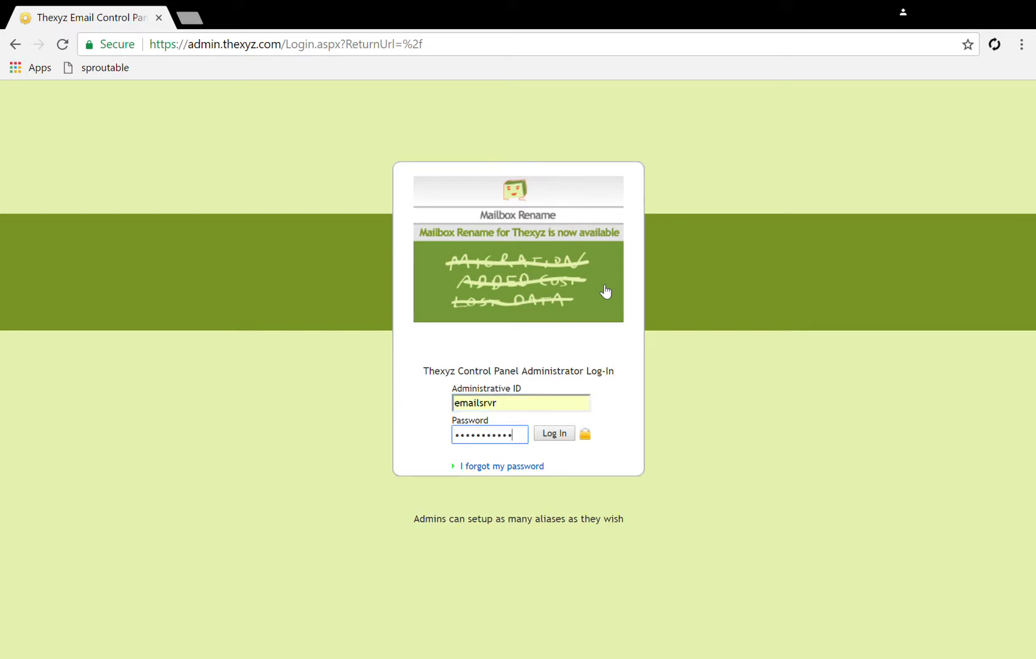
pyautogui.press('Return')
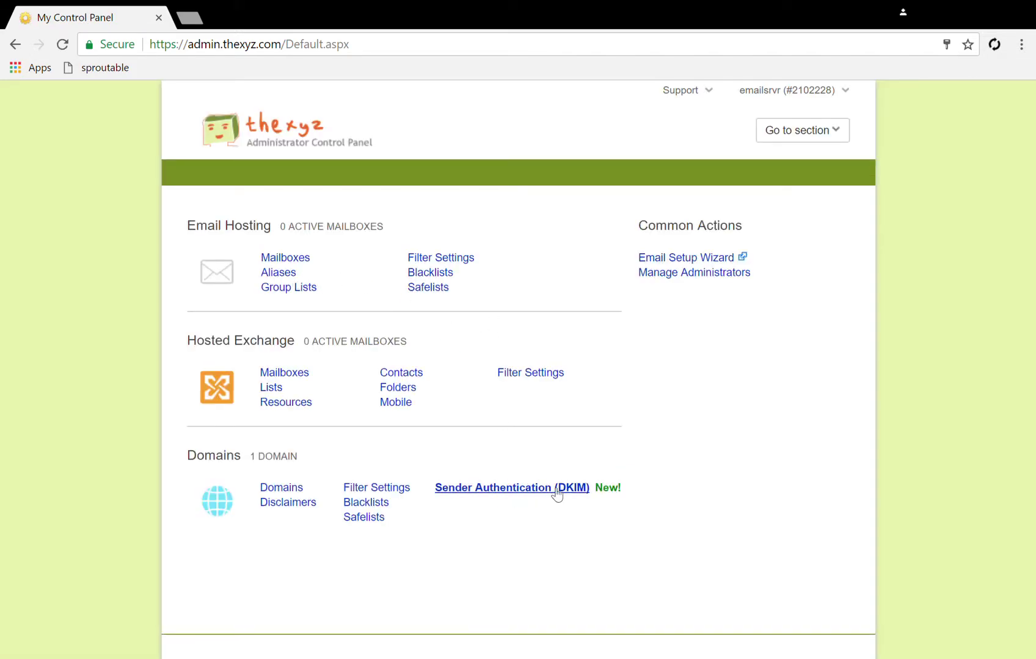
# - Open the Sender Authentication (DKIM) page under Domains
pyautogui.click(504, 493)
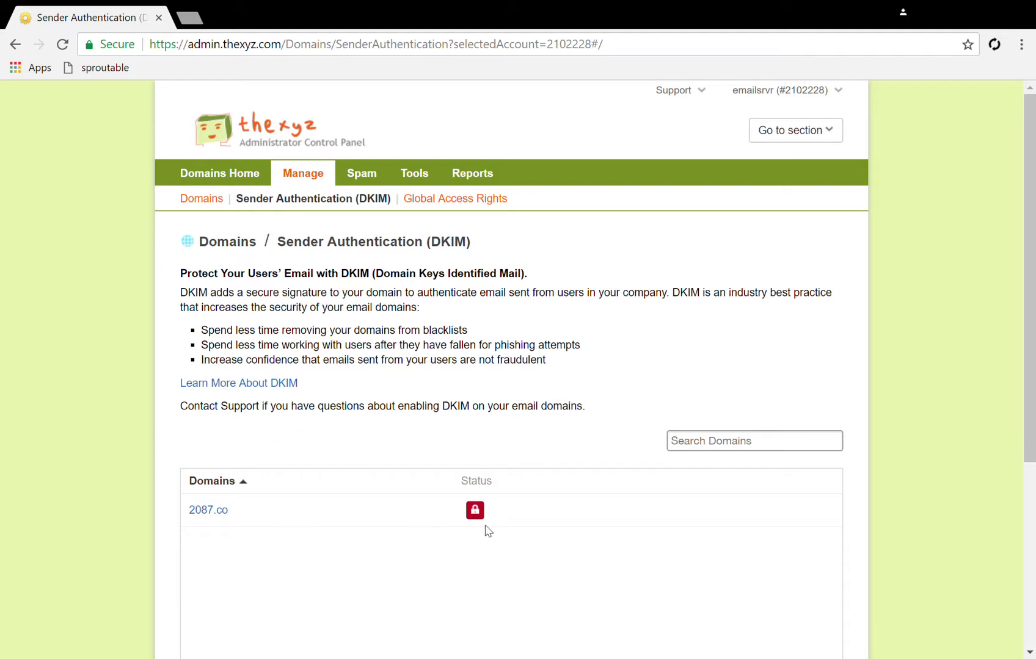
# - Enable DKIM for 2087.co and select the displayed TXT record key
pyautogui.click(223, 511)
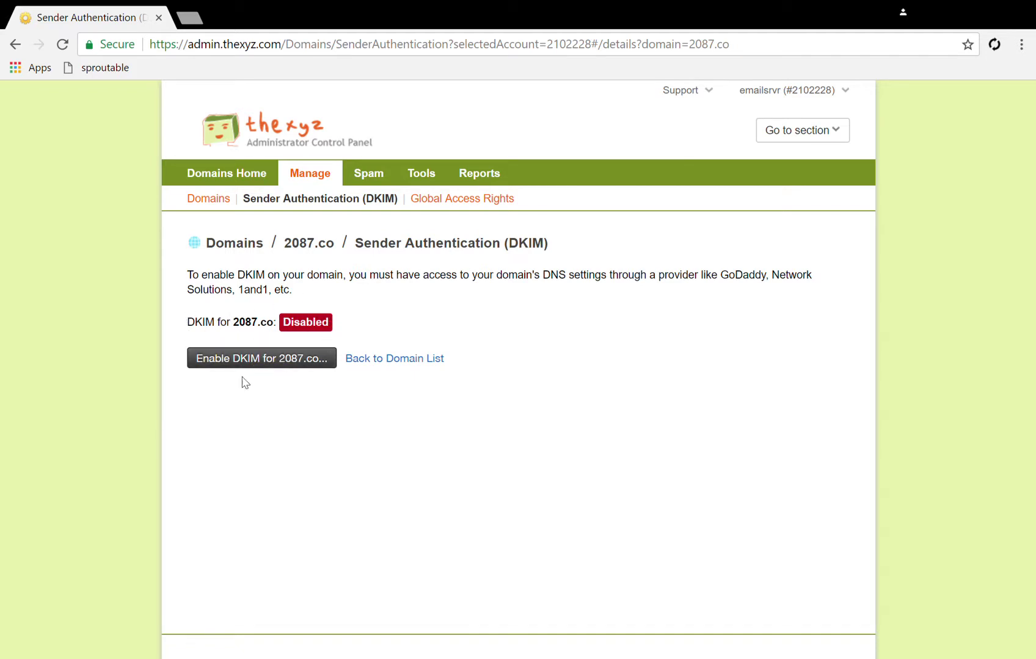
pyautogui.click(264, 366)
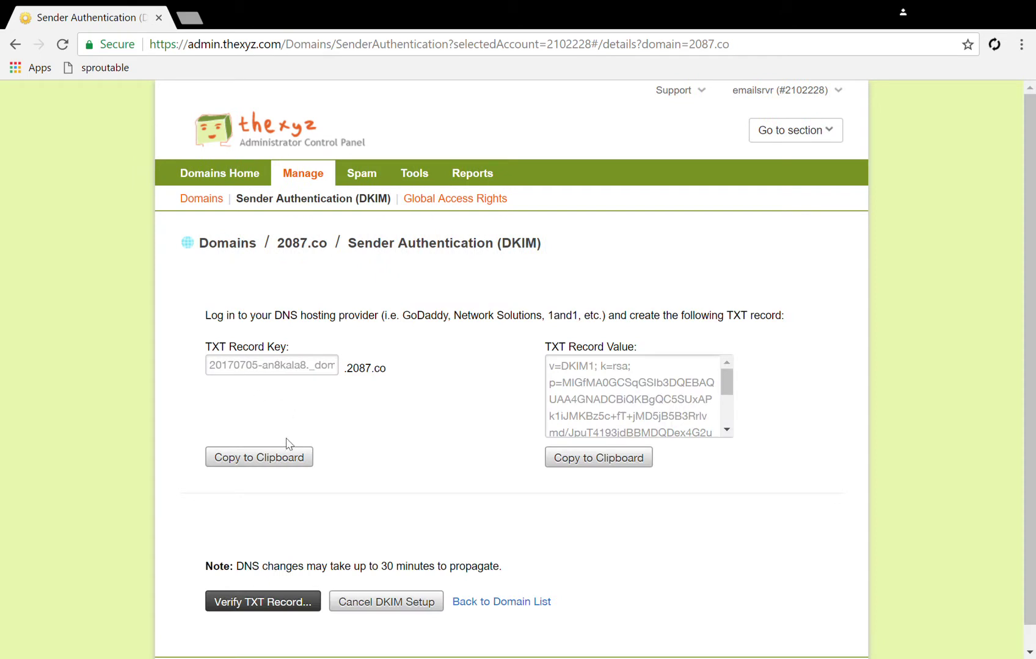
pyautogui.click(279, 369)
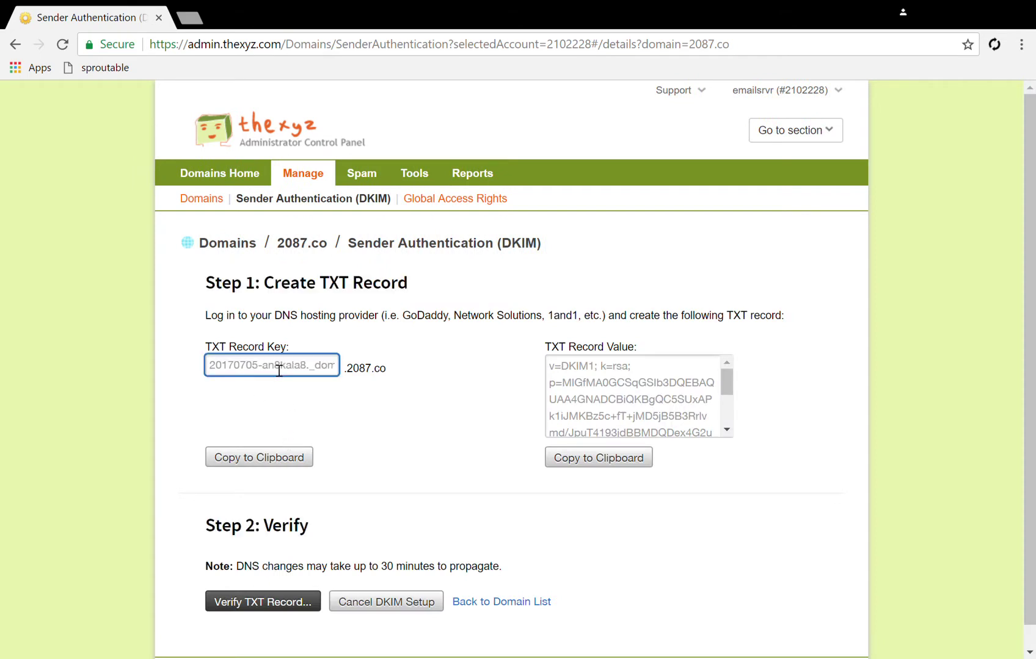
pyautogui.tripleClick(243, 371)
pyautogui.click(639, 411)
pyautogui.tripleClick(640, 411)
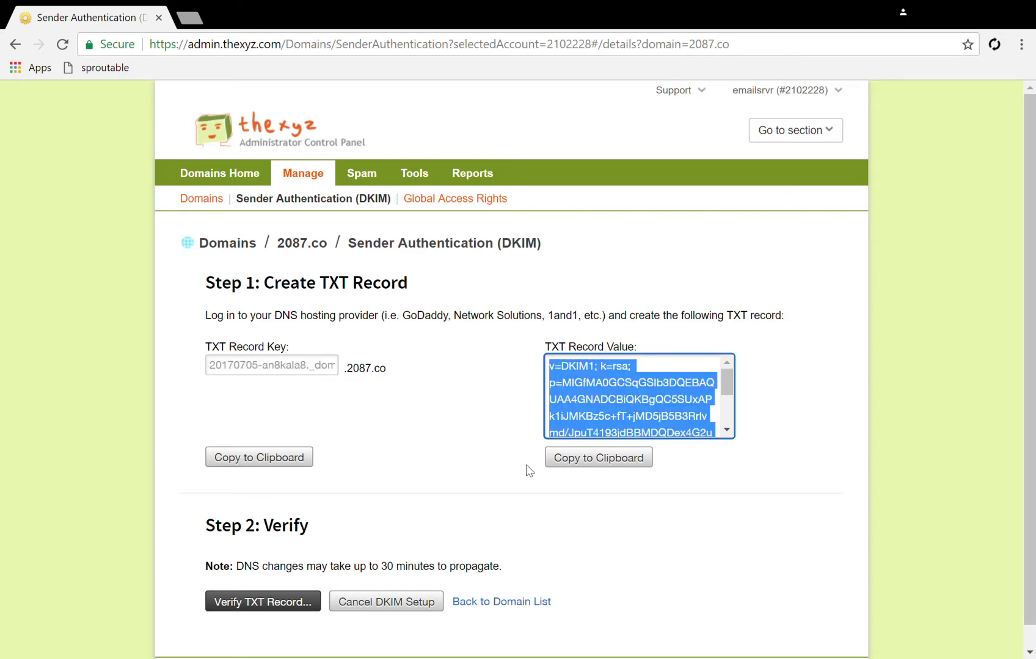
pyautogui.tripleClick(270, 372)
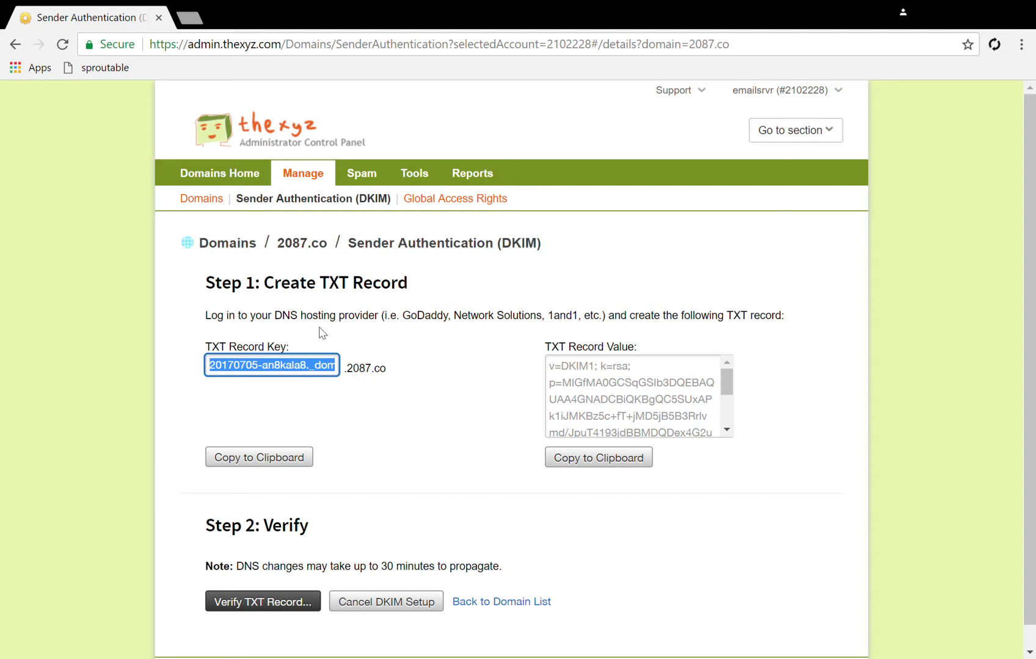
pyautogui.moveTo(346, 370); pyautogui.dragTo(387, 375)
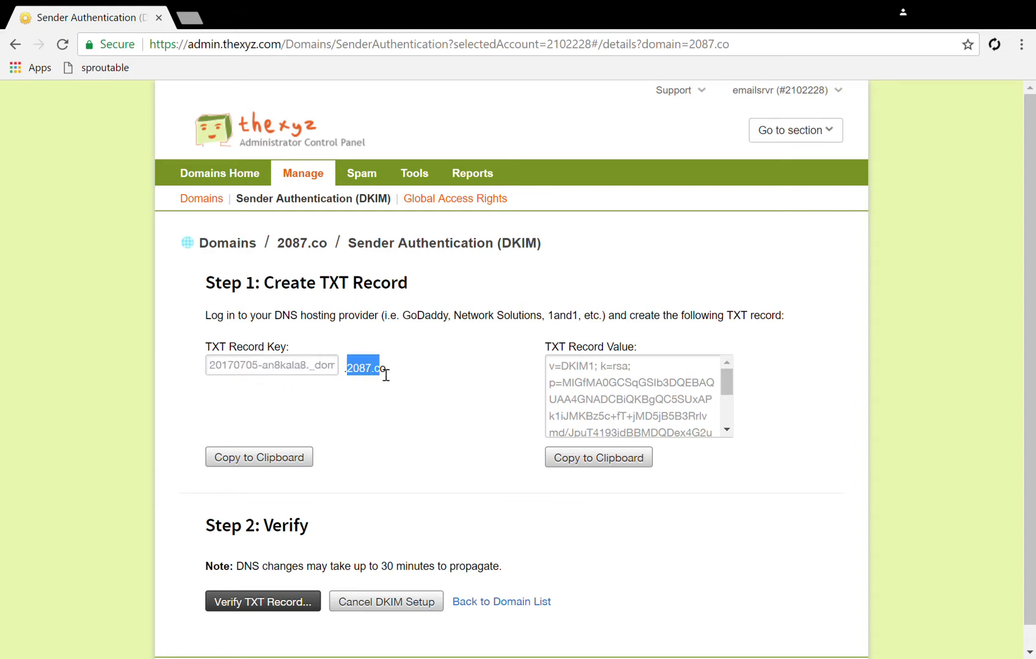
pyautogui.click(382, 382)
pyautogui.scroll(-1, 428, 506)
pyautogui.scroll(1, 429, 506)
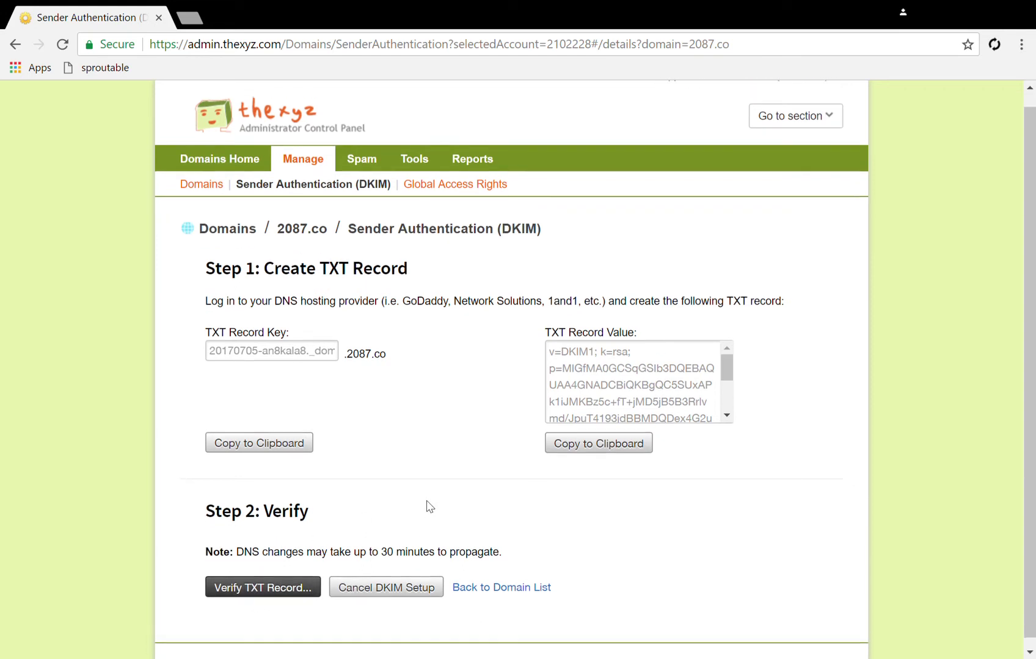